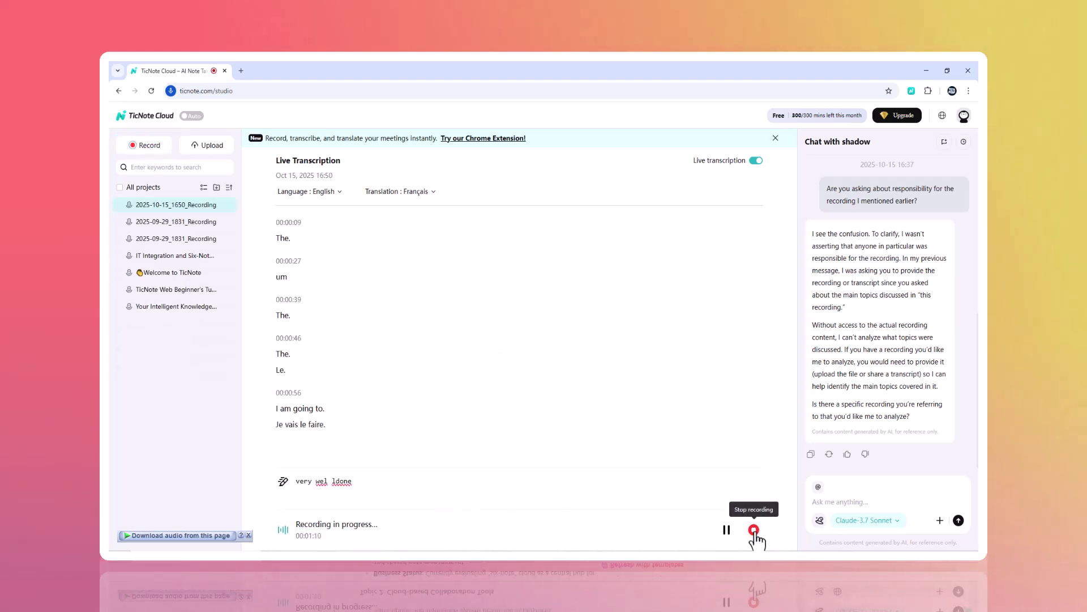
Step: Stop the live recording and place the cursor in the Ask me anything chat box
click(754, 531)
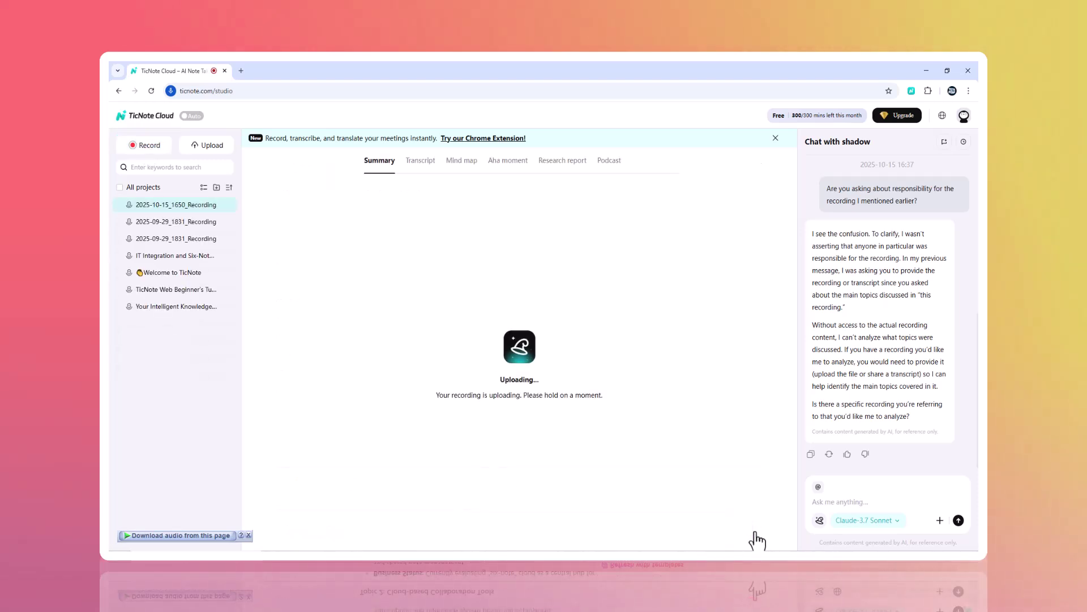
click(852, 501)
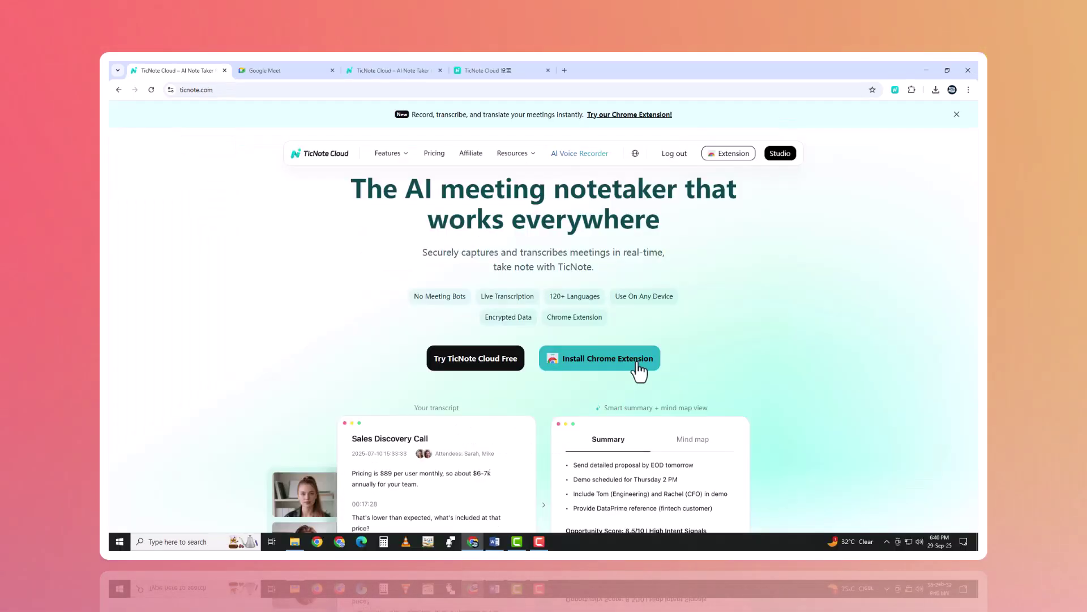
Step: Add the TicNote Chrome extension, open its side panel in Meet, and start recording
click(638, 369)
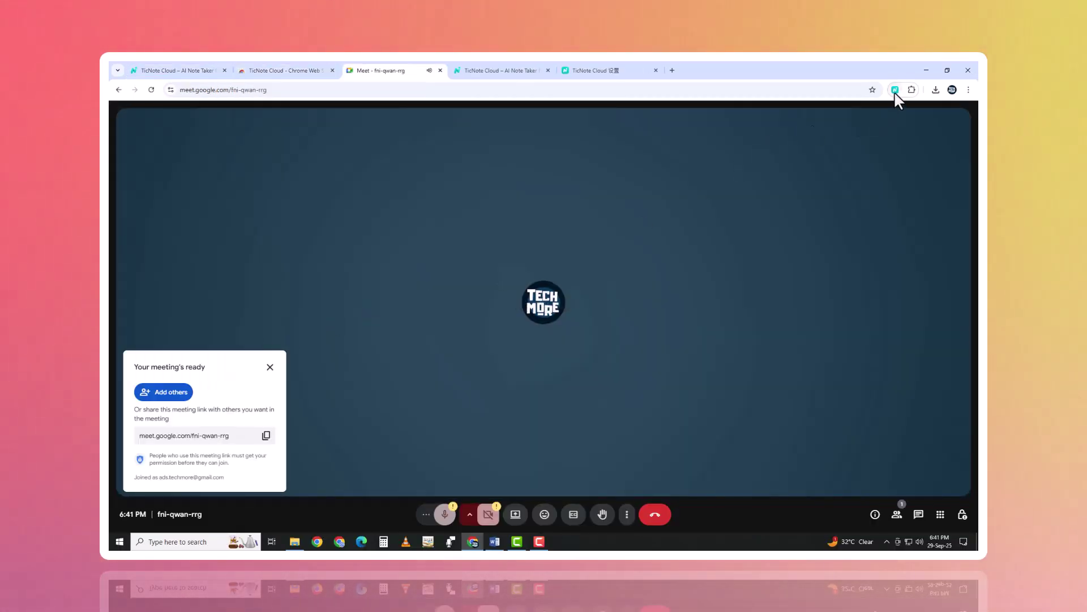
click(894, 89)
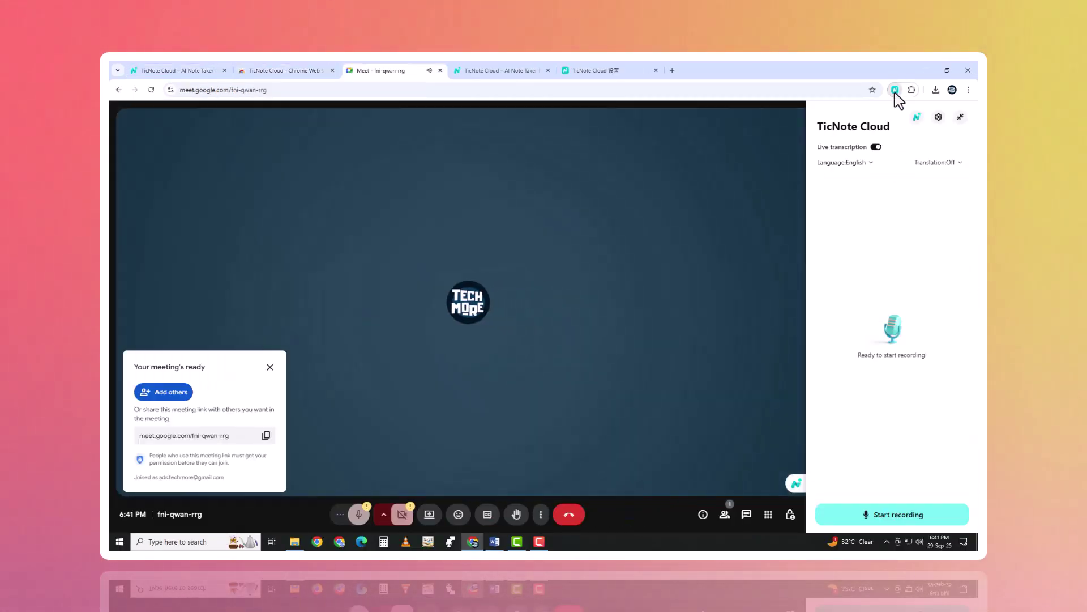
click(903, 514)
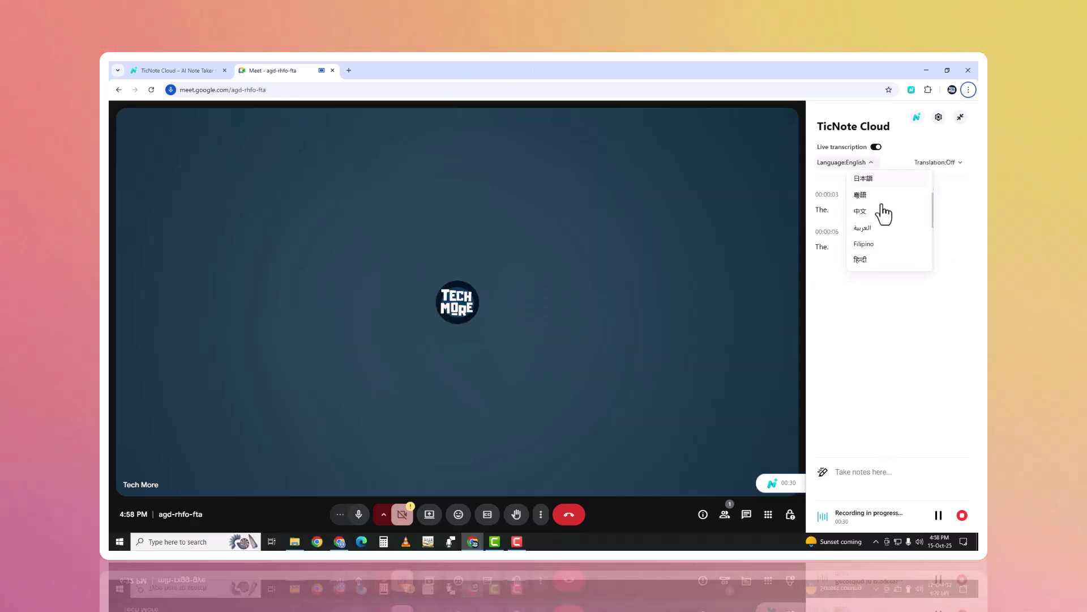
Step: Translate the live transcript into Français, add notes, stop recording and show the summary
click(939, 163)
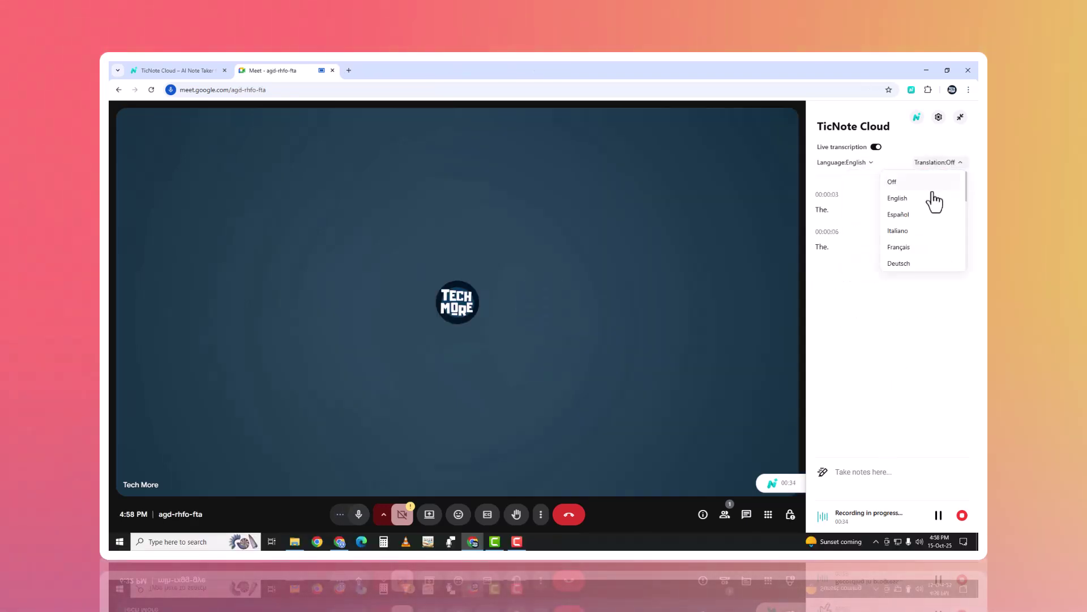
scroll(932, 209, down, 3)
scroll(932, 226, up, 5)
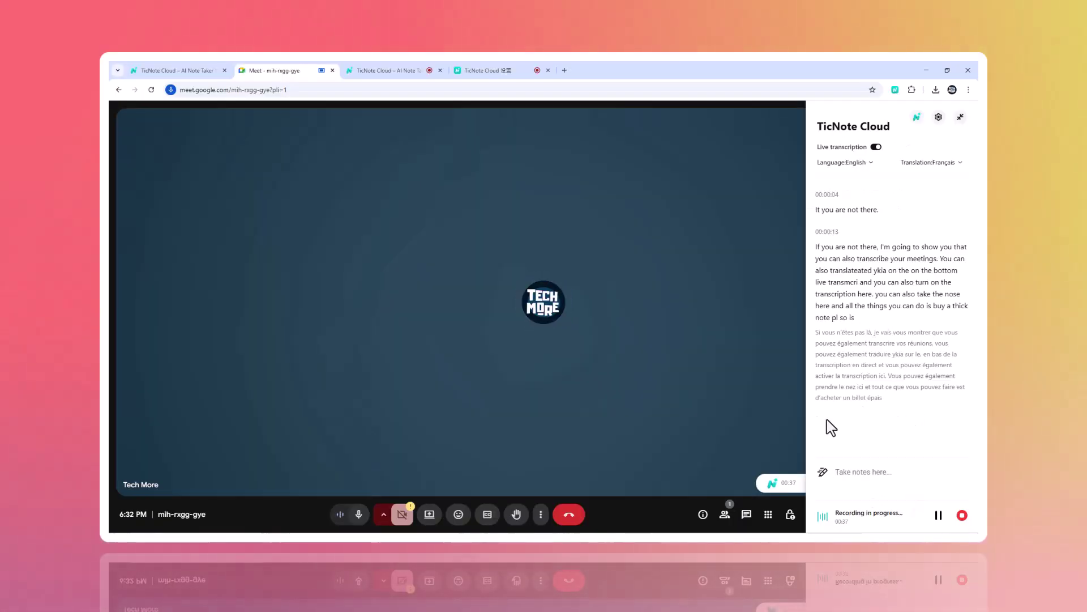
click(854, 471)
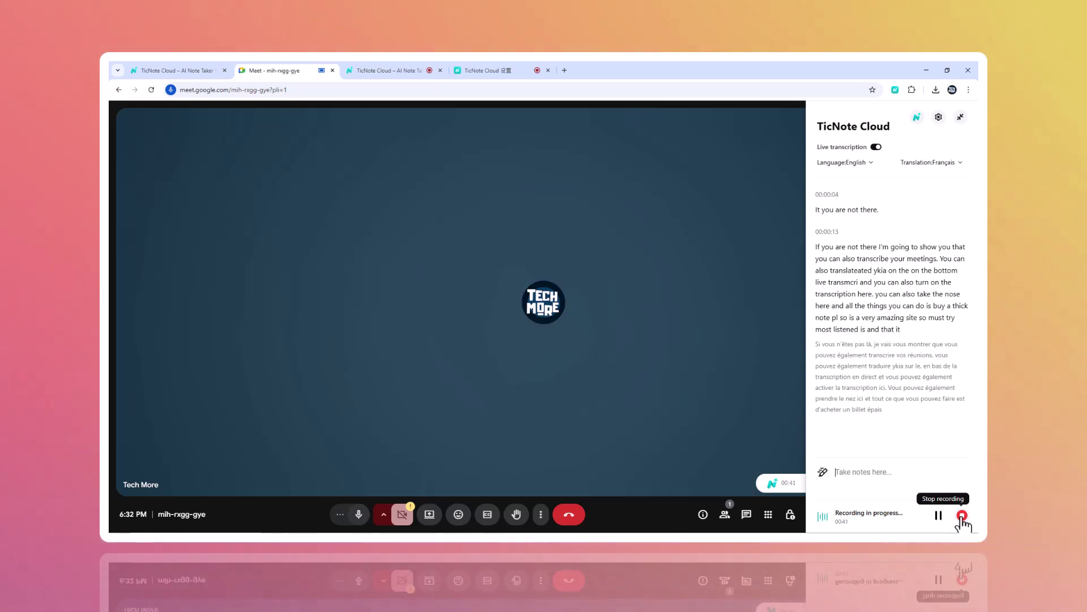
click(963, 516)
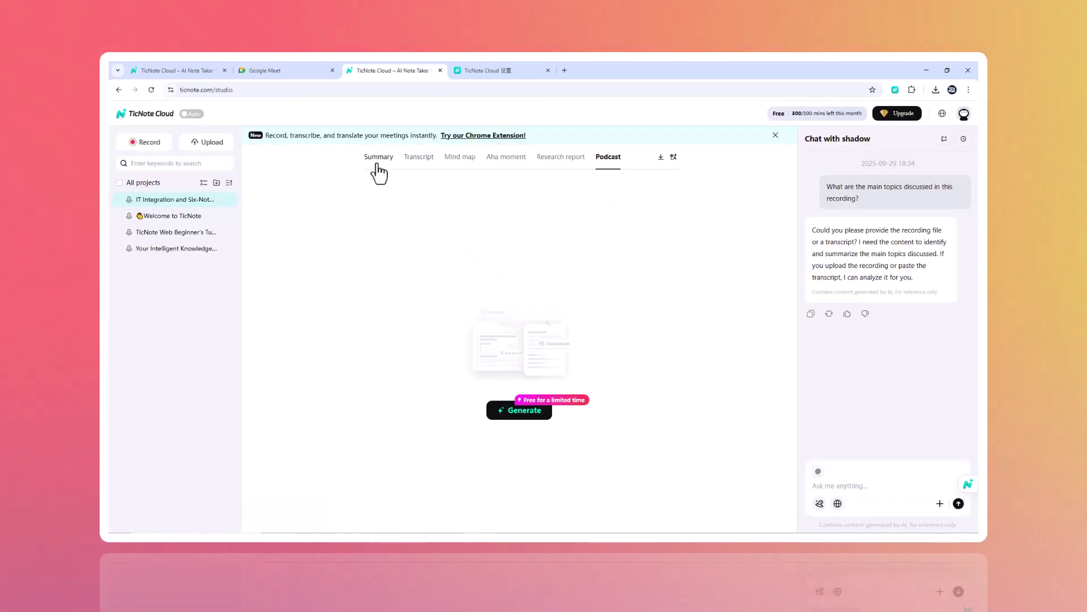
click(378, 163)
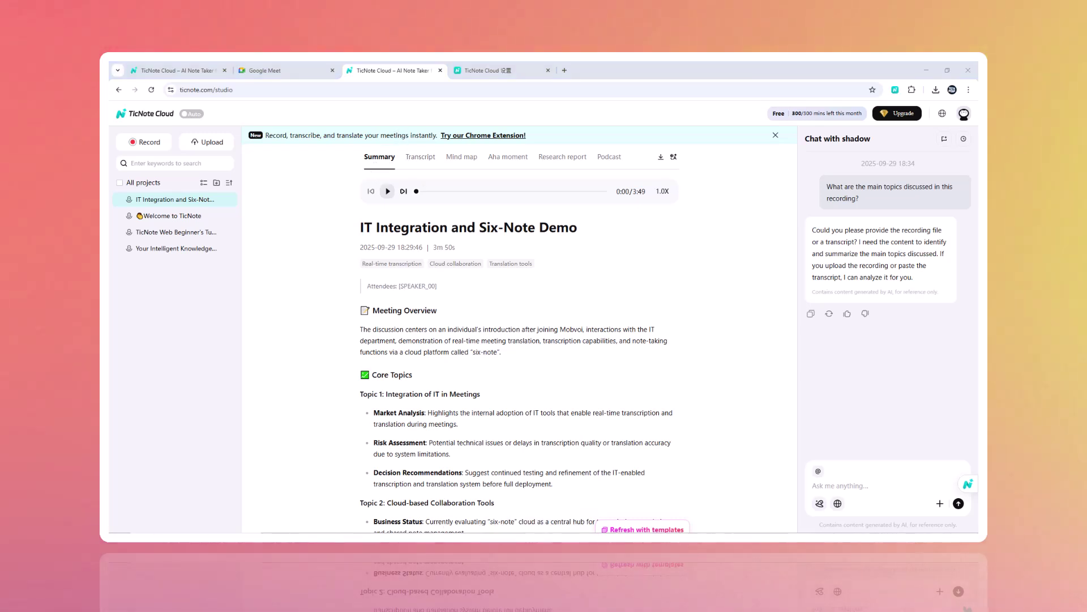
Step: Review the Aha moment, Research report and Mind map views, then draft 'who is responsible for launch planning'
click(507, 156)
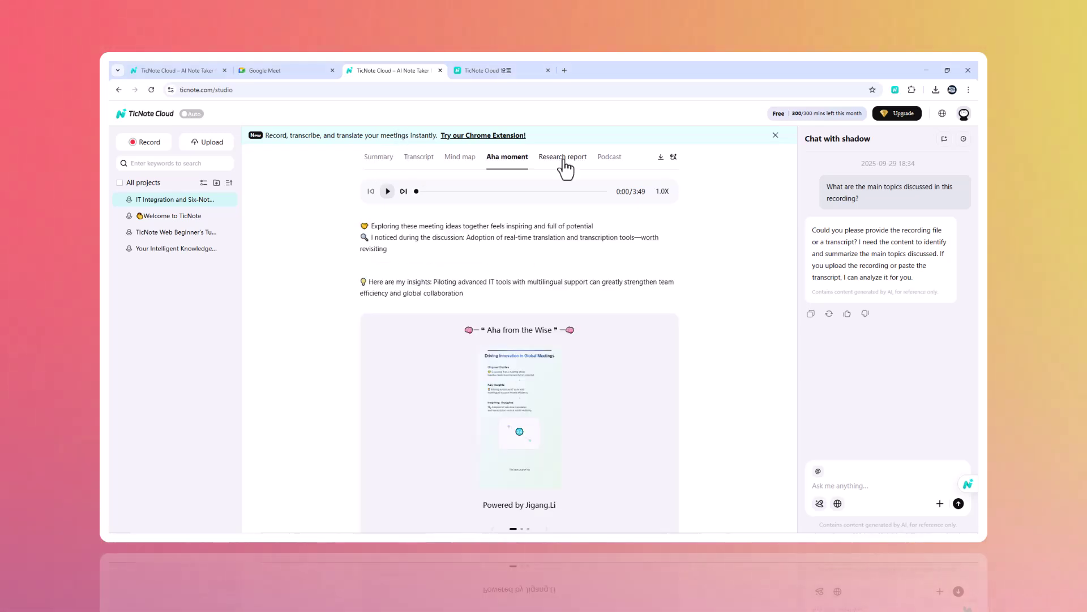
click(564, 161)
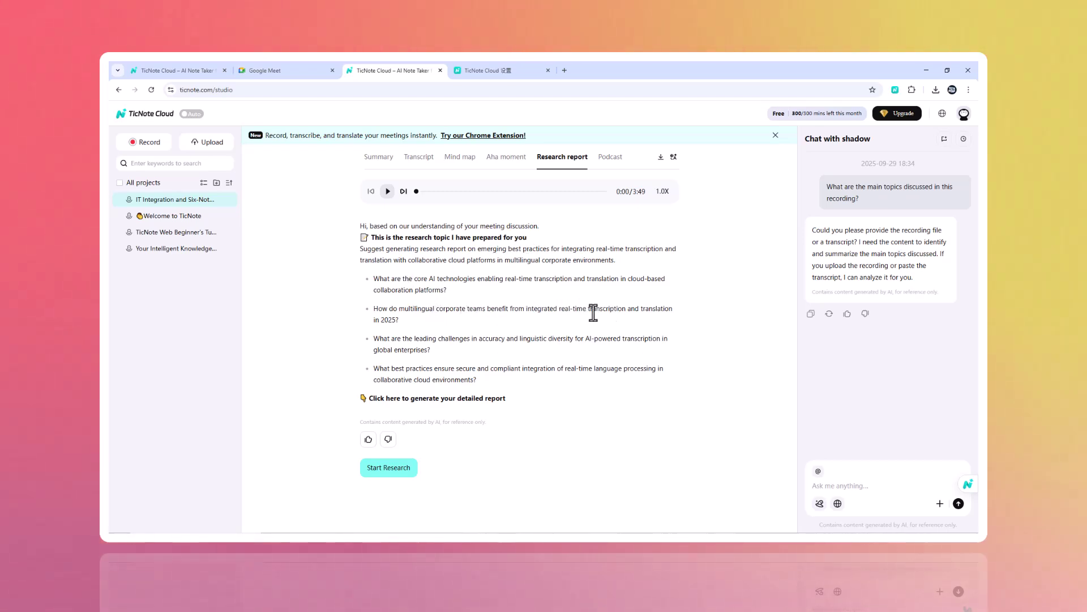
click(460, 157)
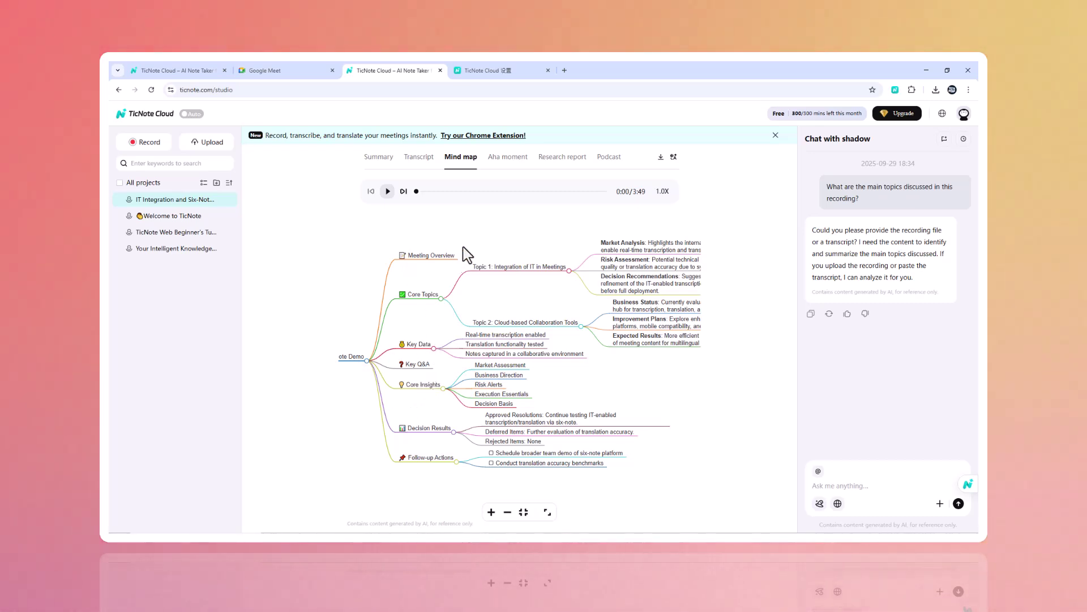
click(857, 490)
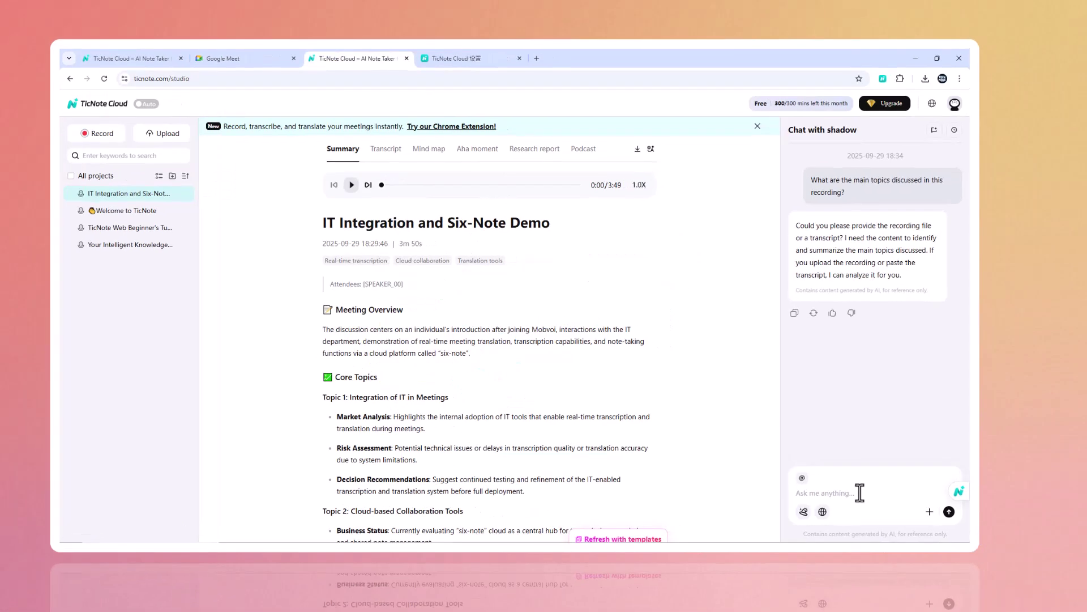
text(whi)
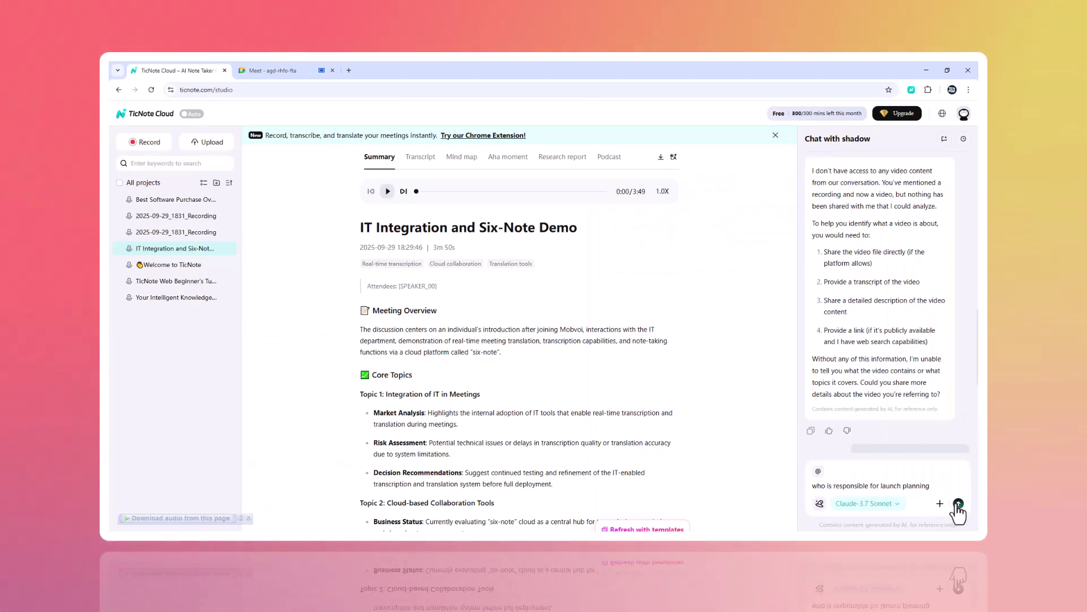
Step: Send the launch planning question to the AI chat
click(958, 504)
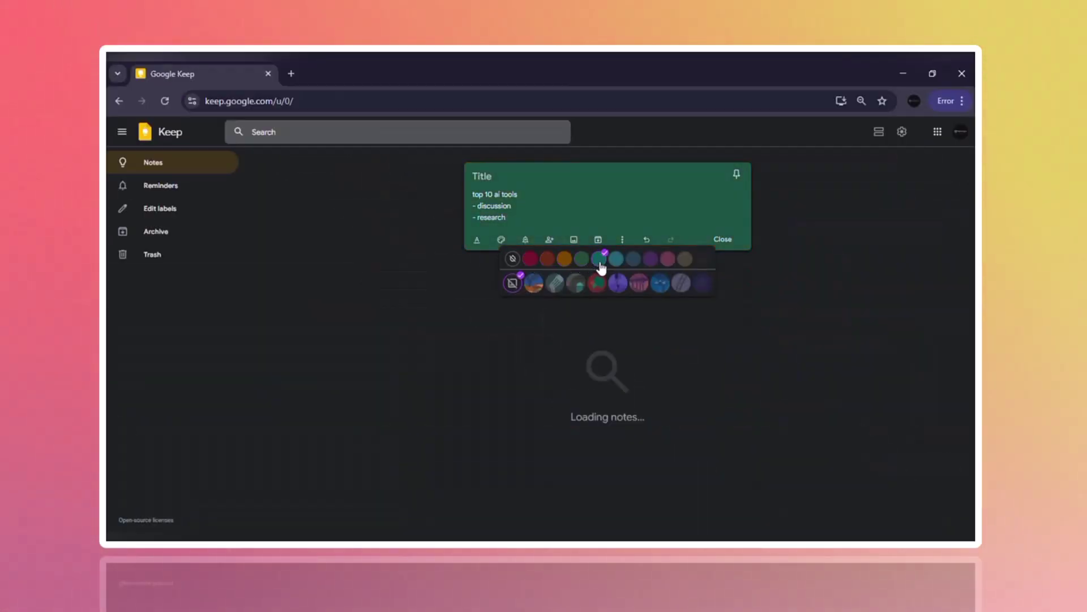
Step: Colour the note dark green and set a reminder for Today 8:00 PM
click(581, 259)
click(525, 240)
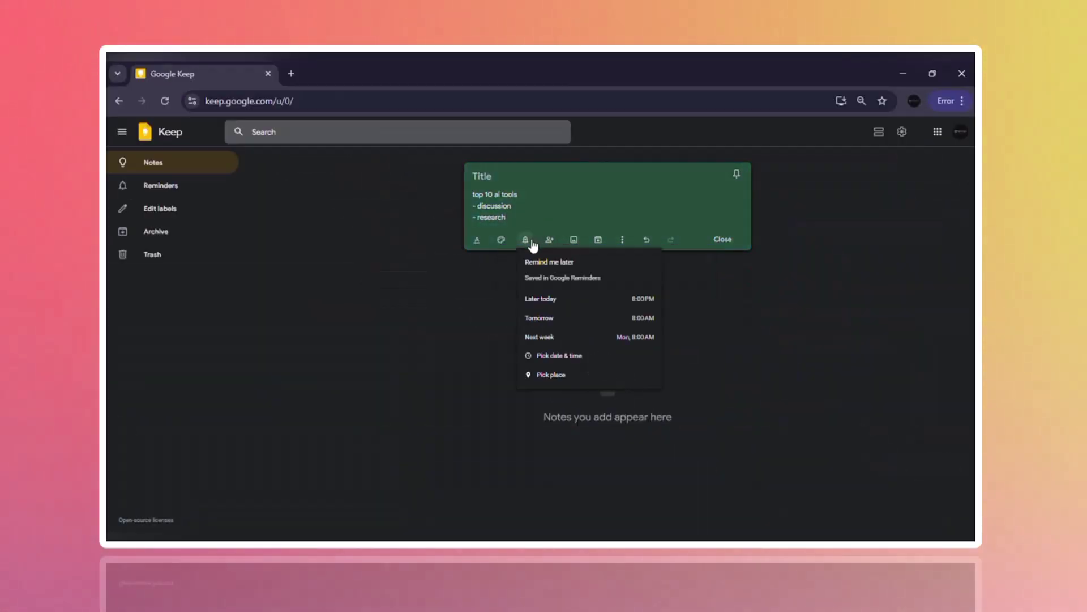
click(609, 295)
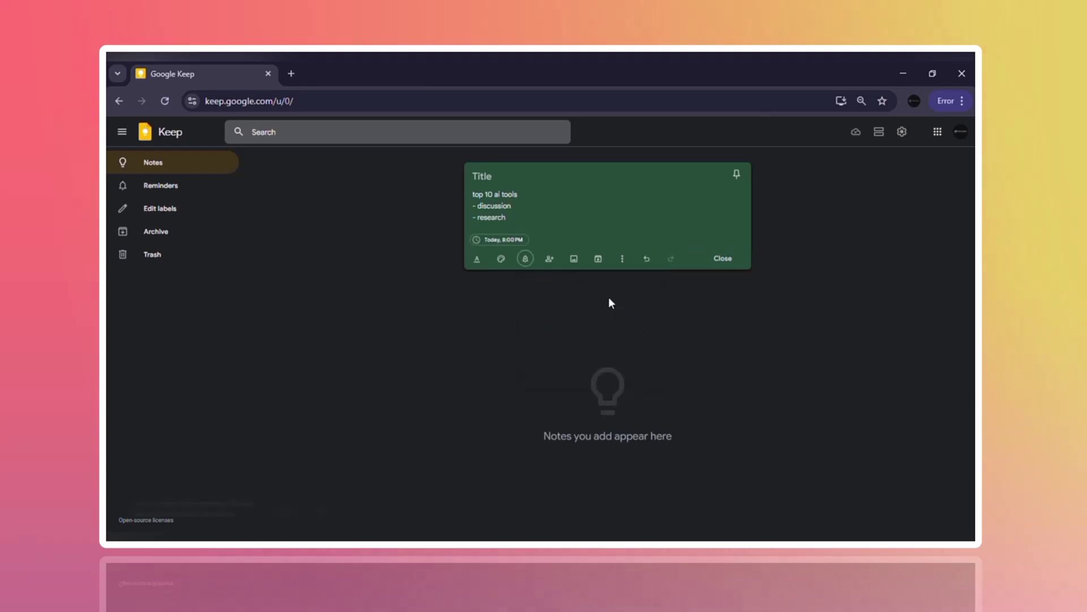
Step: Add a collaborator to the note, check its extra options, then close and reopen it
click(550, 259)
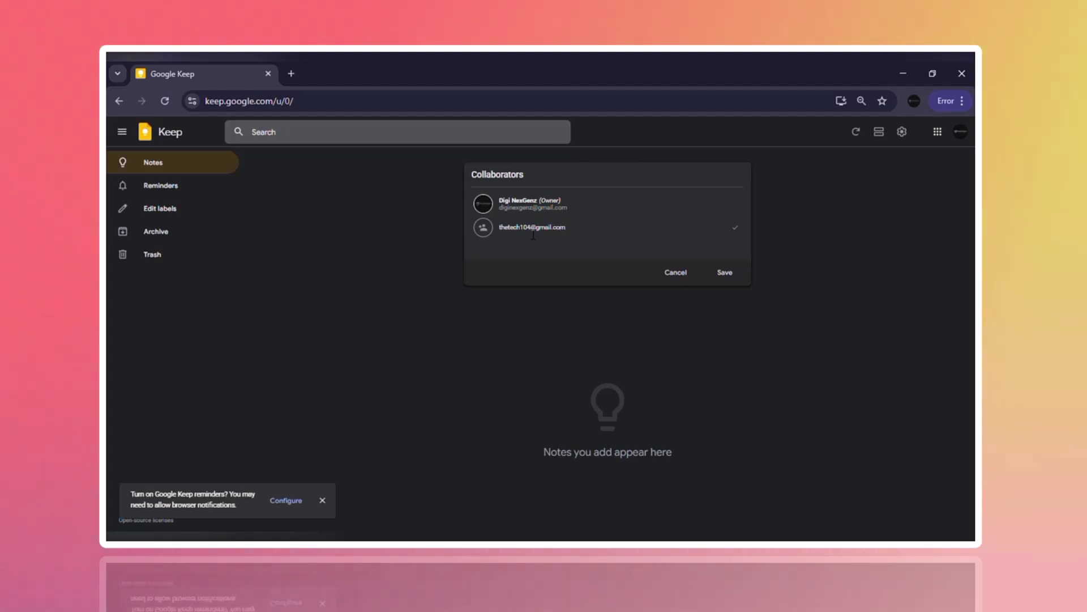
click(725, 273)
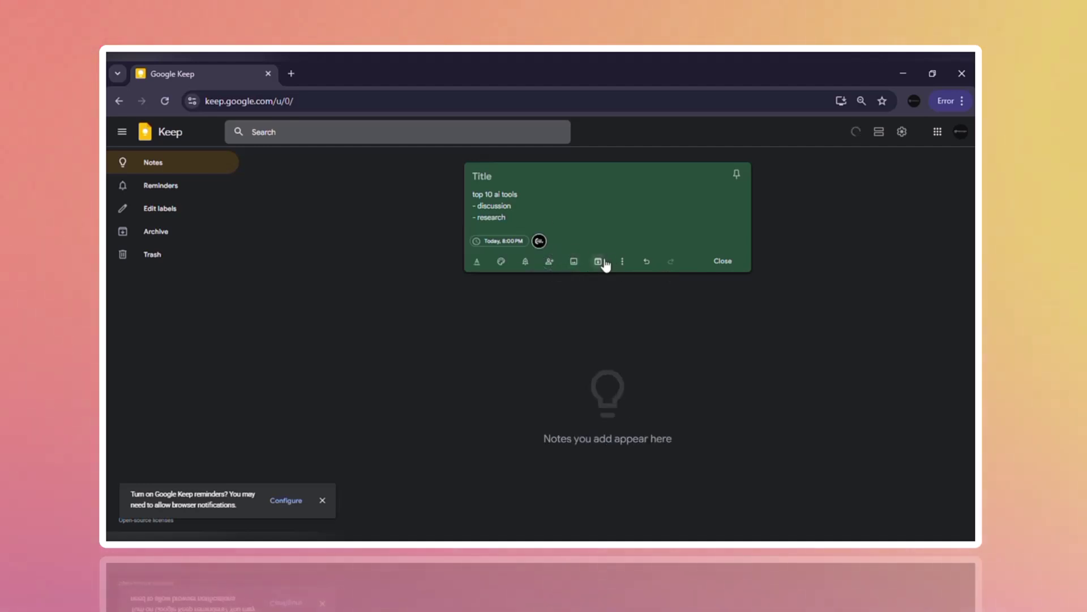
click(622, 262)
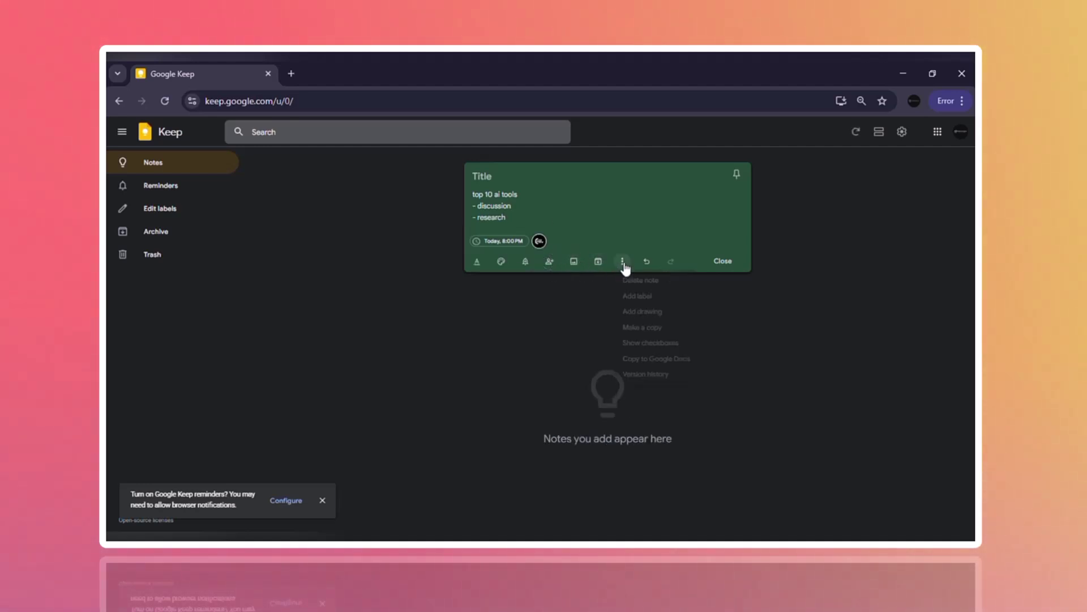
click(470, 253)
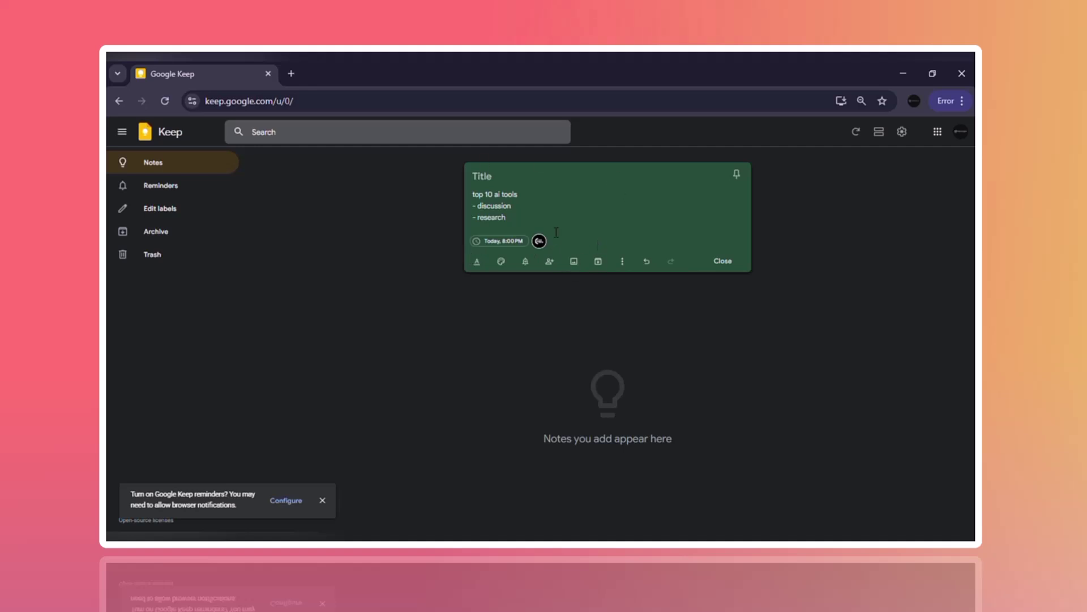
click(724, 262)
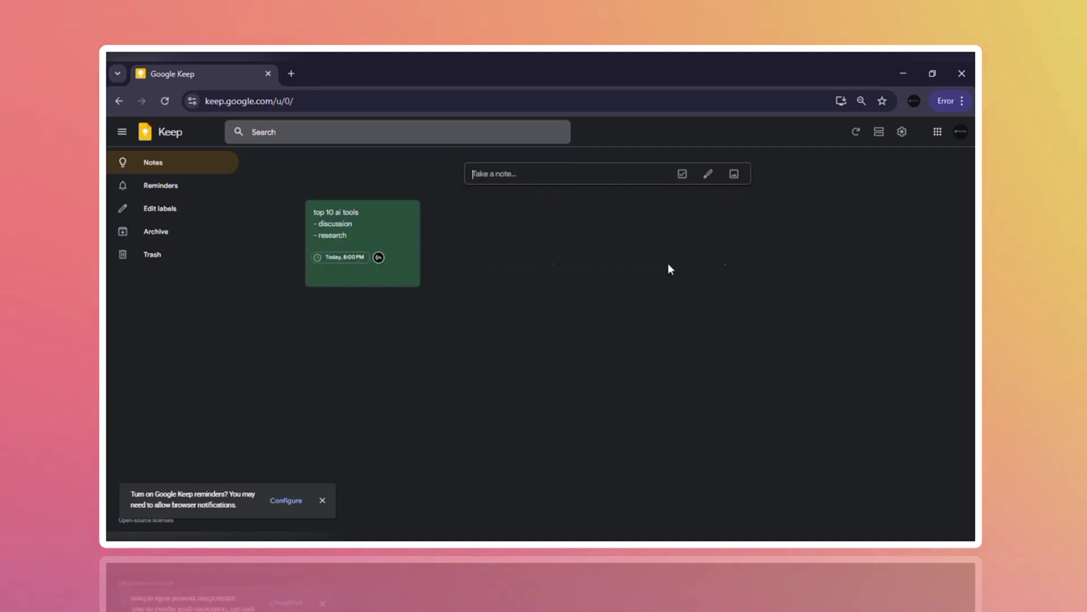
click(363, 238)
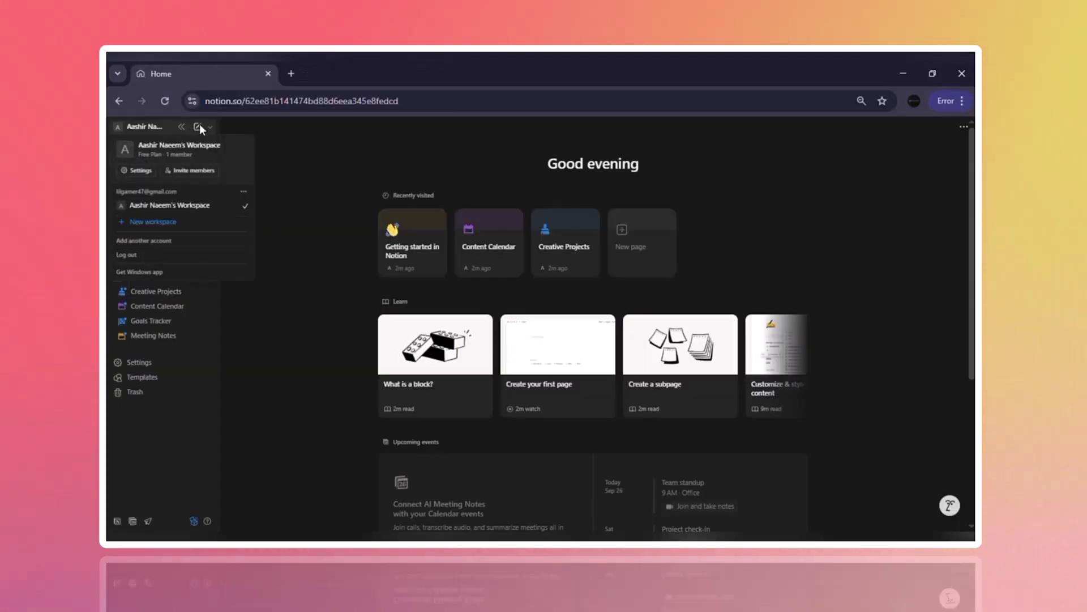
Step: Create the 'TOP 10 AI Trends' page and finish the sample templates' Customize setup
click(198, 124)
text(T)
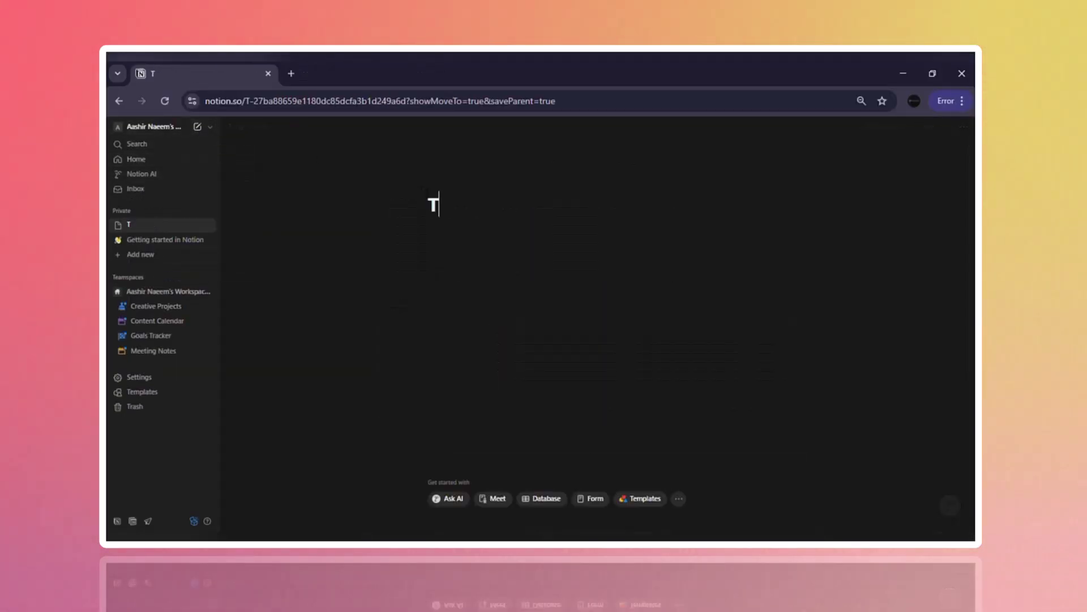
text(OP 10 A)
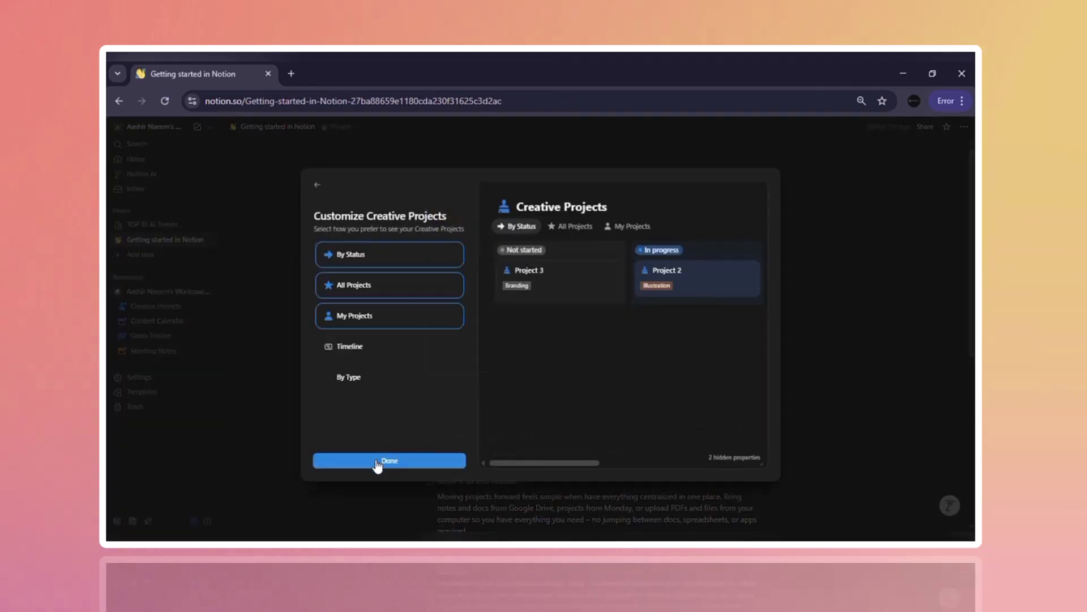
click(398, 315)
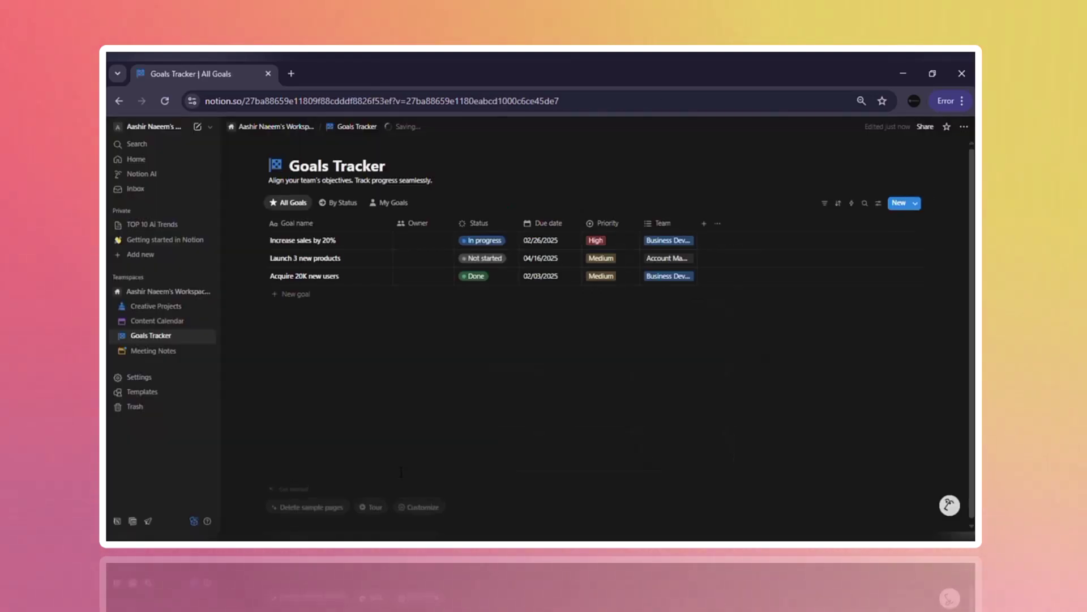
click(187, 351)
click(390, 461)
click(407, 462)
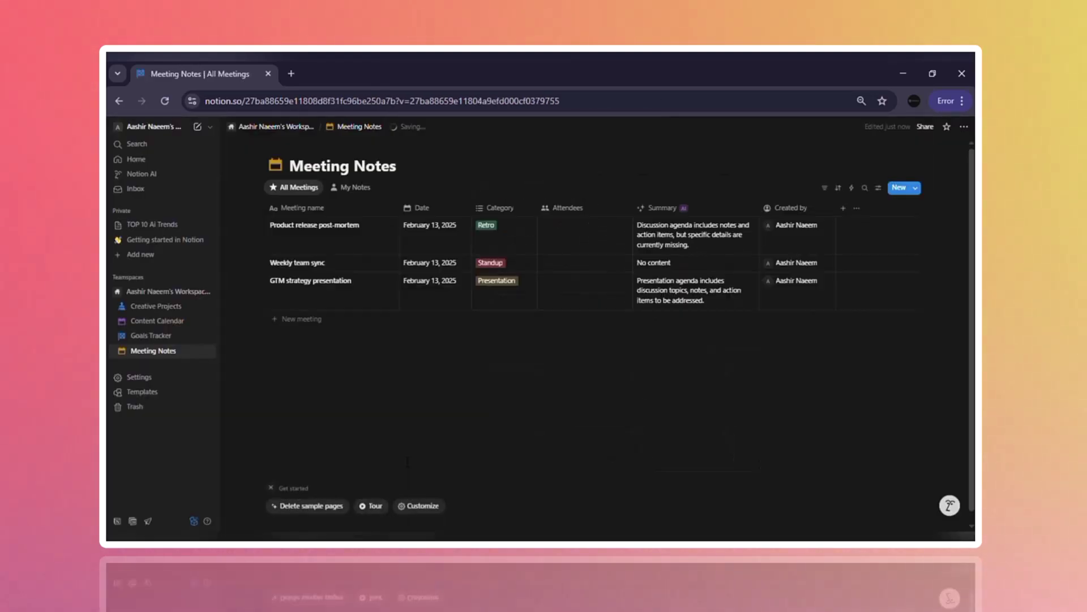
Step: Open the Content Calendar, Goals Tracker, Meeting Notes and Creative Projects pages
click(162, 321)
click(164, 336)
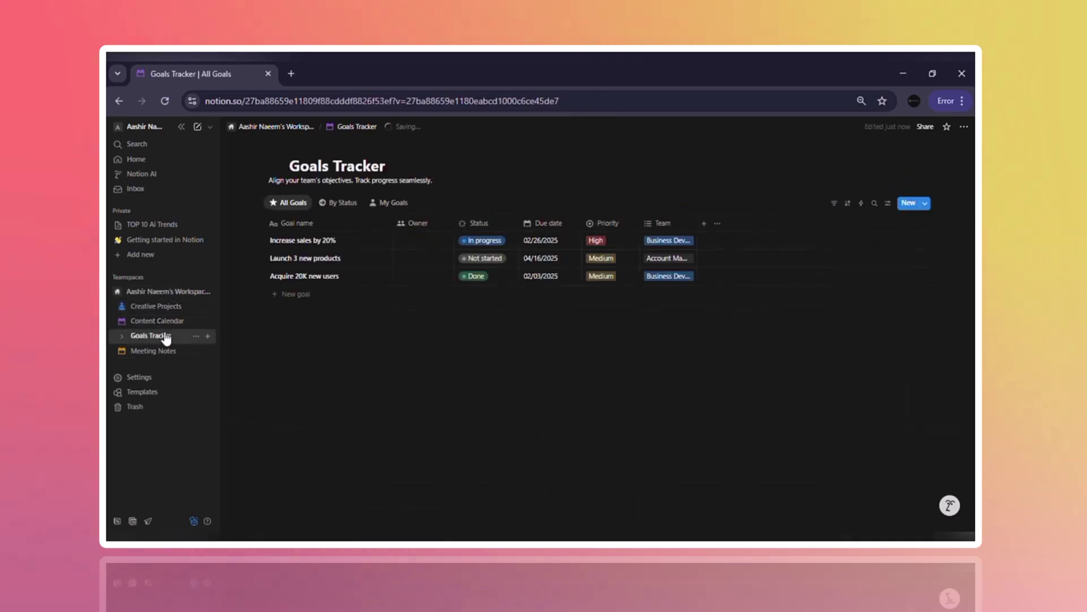
click(165, 351)
click(155, 306)
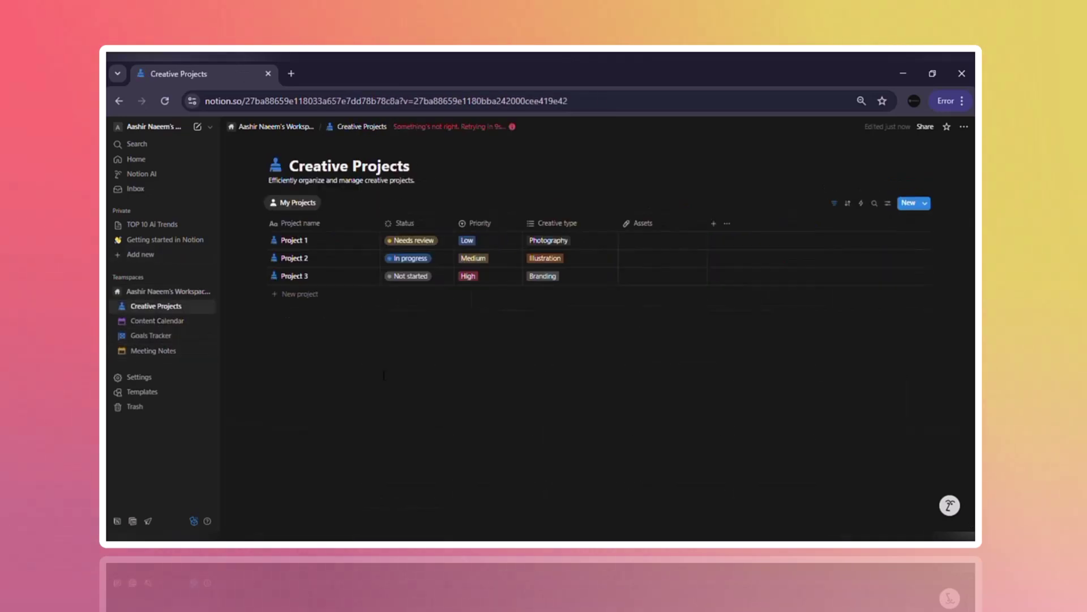
Step: In Settings, browse Notifications and Connections, then switch the appearance to Dark and then Light
click(180, 375)
click(301, 205)
click(305, 217)
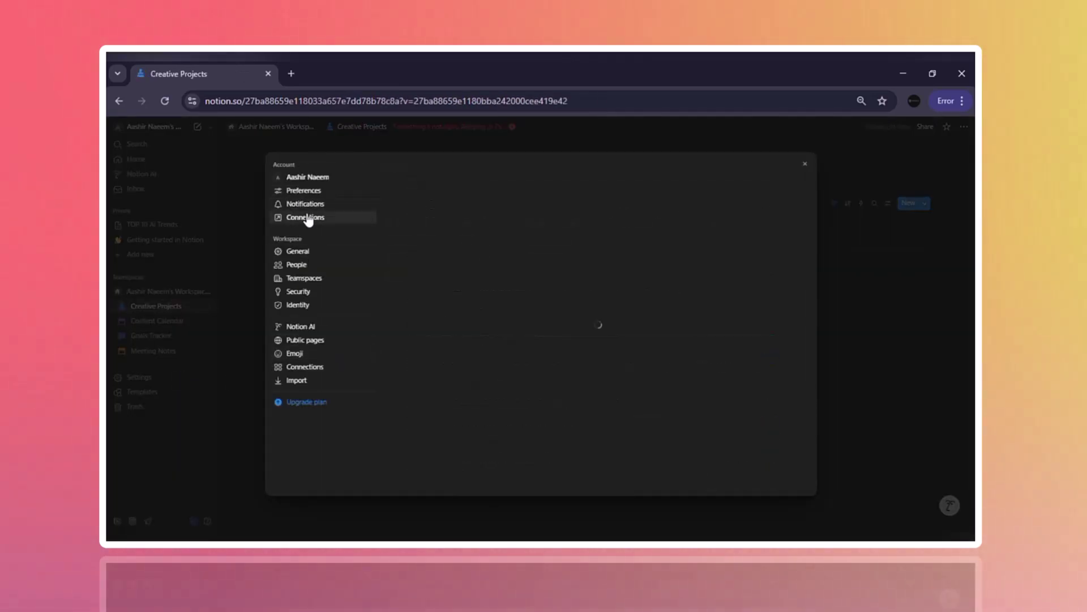
click(305, 191)
click(771, 209)
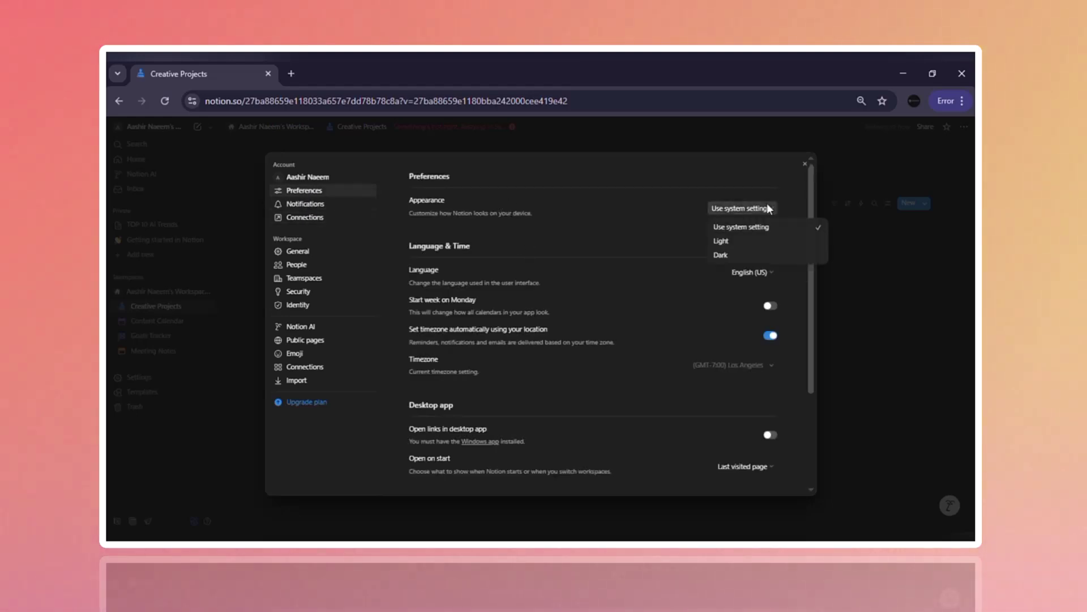
click(733, 254)
click(761, 208)
click(762, 240)
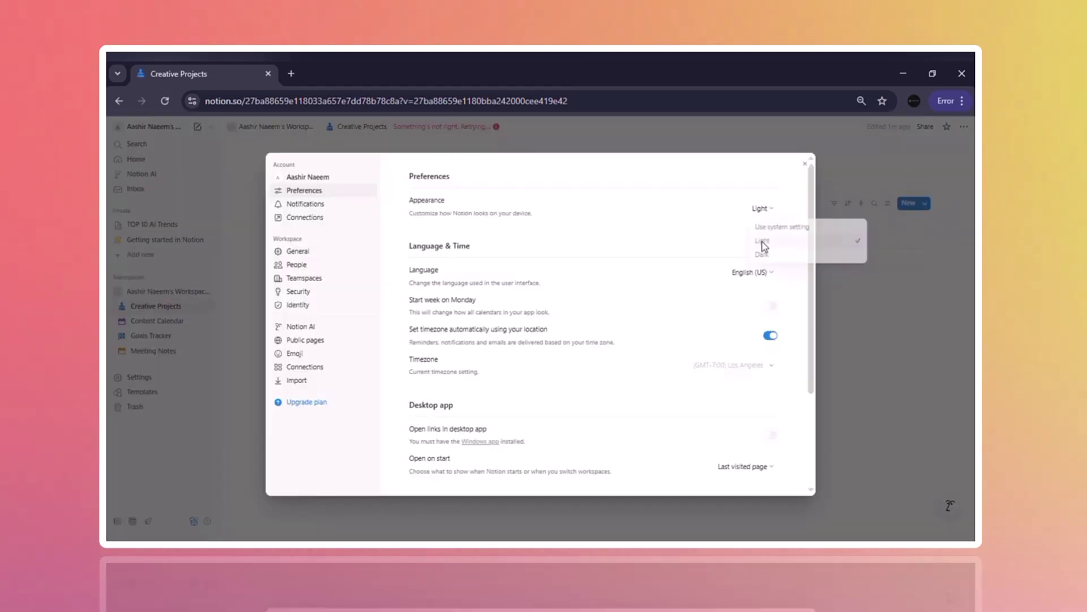
click(765, 210)
Step: Switch Notion's appearance back to Dark and scroll through Zoho Notebook's site
click(762, 255)
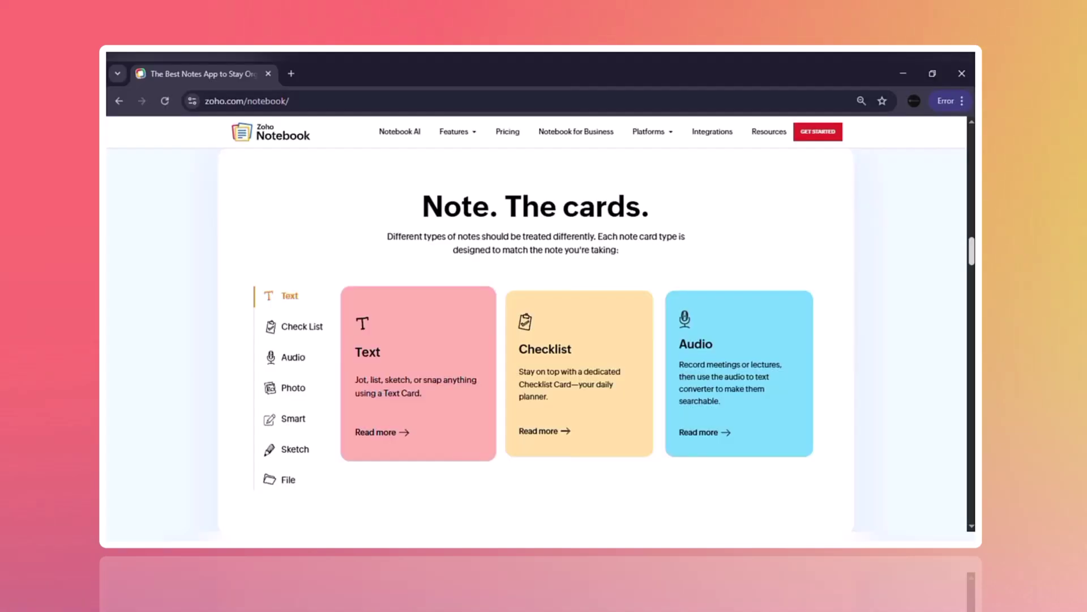
scroll(538, 340, down, 10)
scroll(539, 340, down, 10)
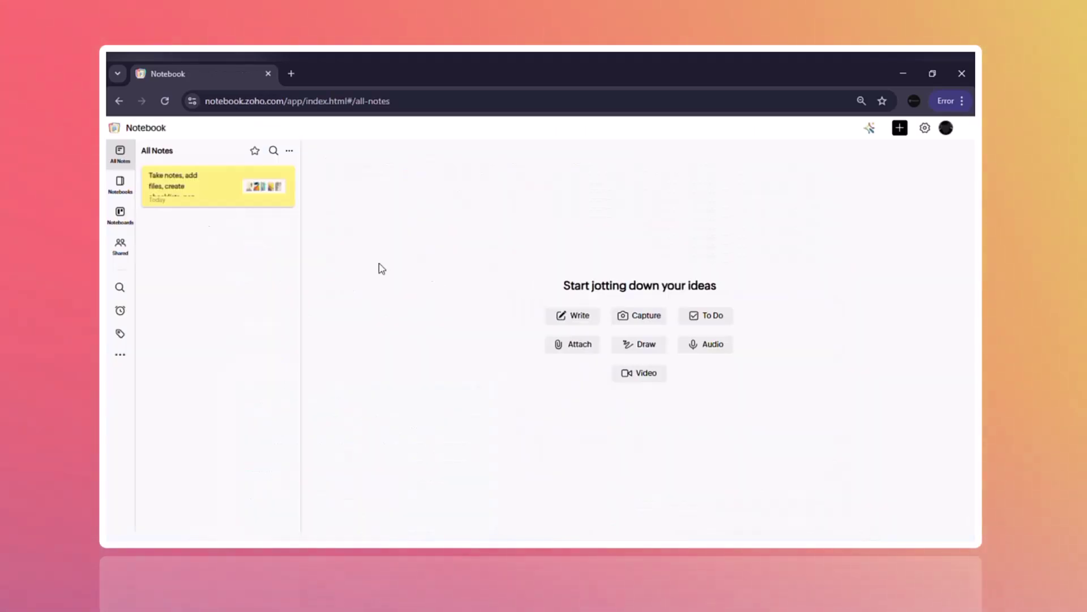
Step: Open the welcome note, dismiss the AI and pricing pop-ups, and preview its cover image
click(218, 185)
click(648, 483)
click(644, 163)
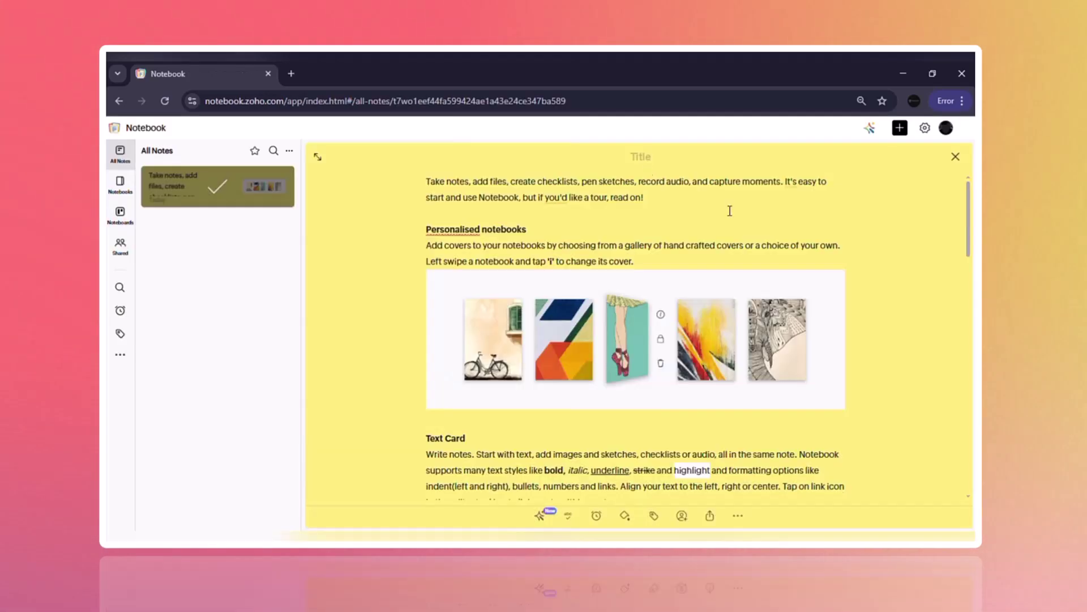
click(730, 211)
scroll(623, 311, down, 10)
scroll(547, 264, up, 10)
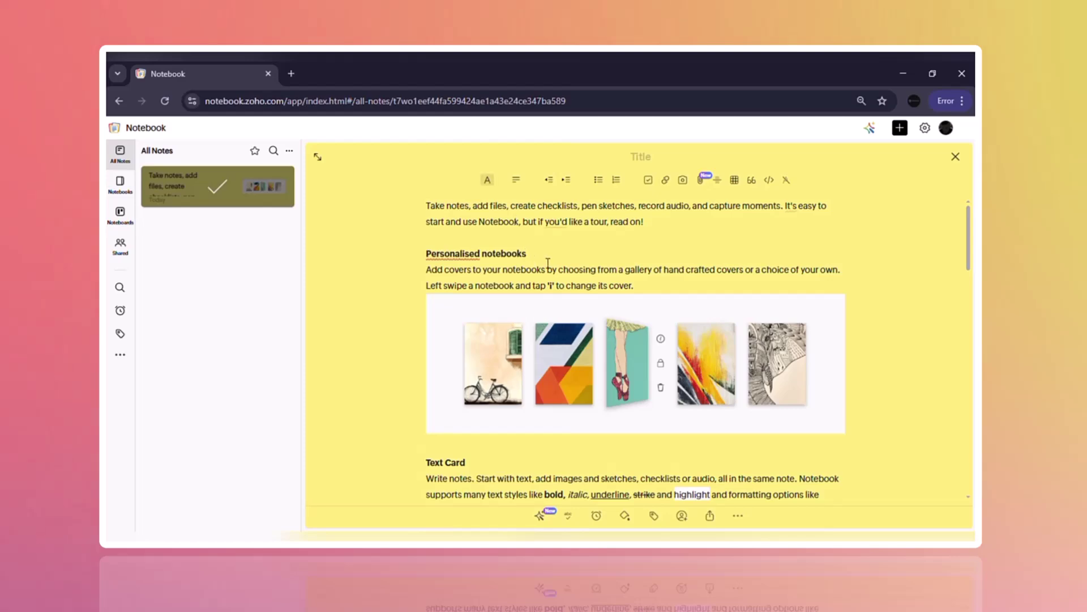
click(566, 362)
key(Escape)
Step: Browse the Notebooks, Noteboards and Shared views, then reopen the welcome note
click(120, 182)
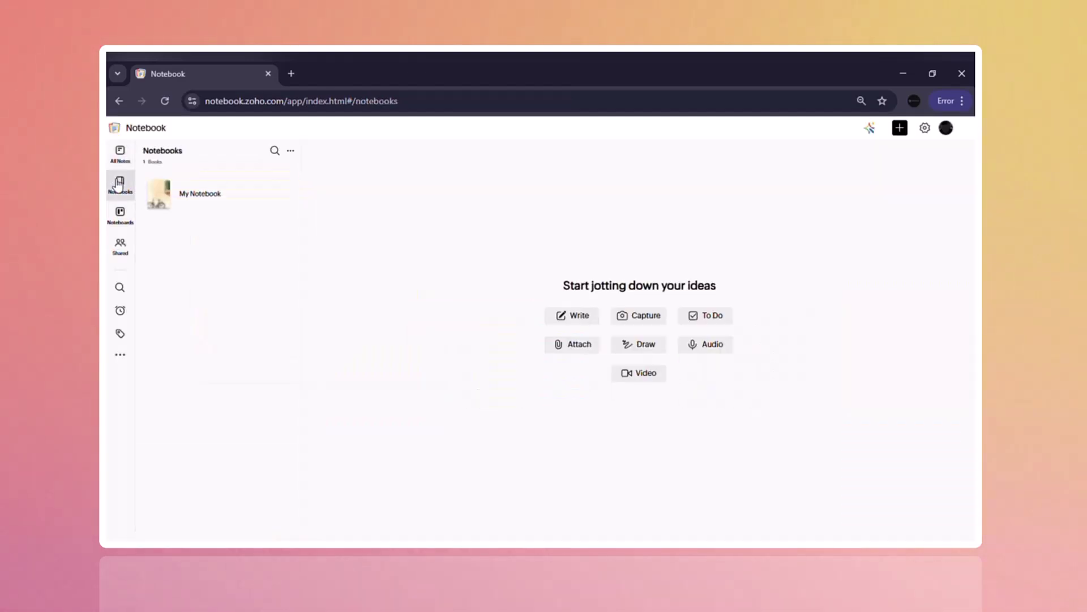
click(120, 245)
click(120, 154)
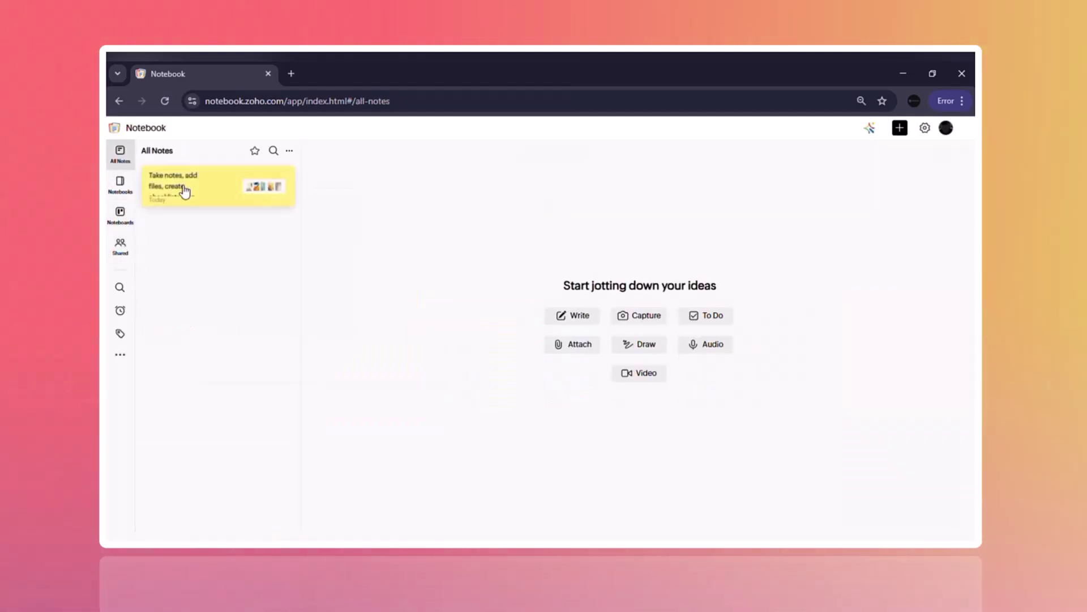
click(182, 187)
click(735, 365)
Step: Try a numbered list and text styles, then set a reminder for Today 07:41 PM
click(616, 180)
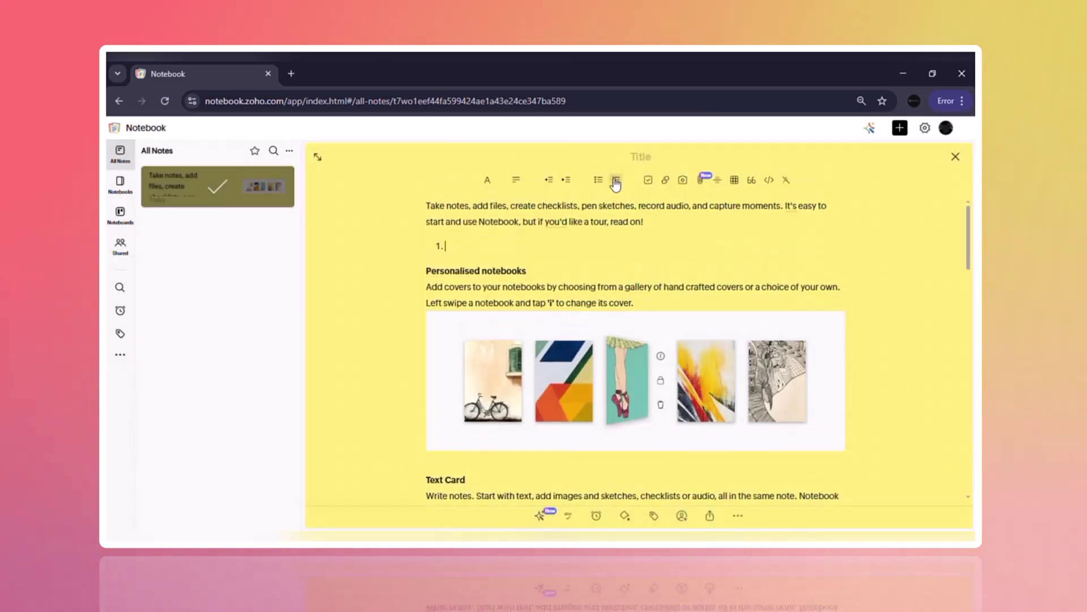
click(649, 180)
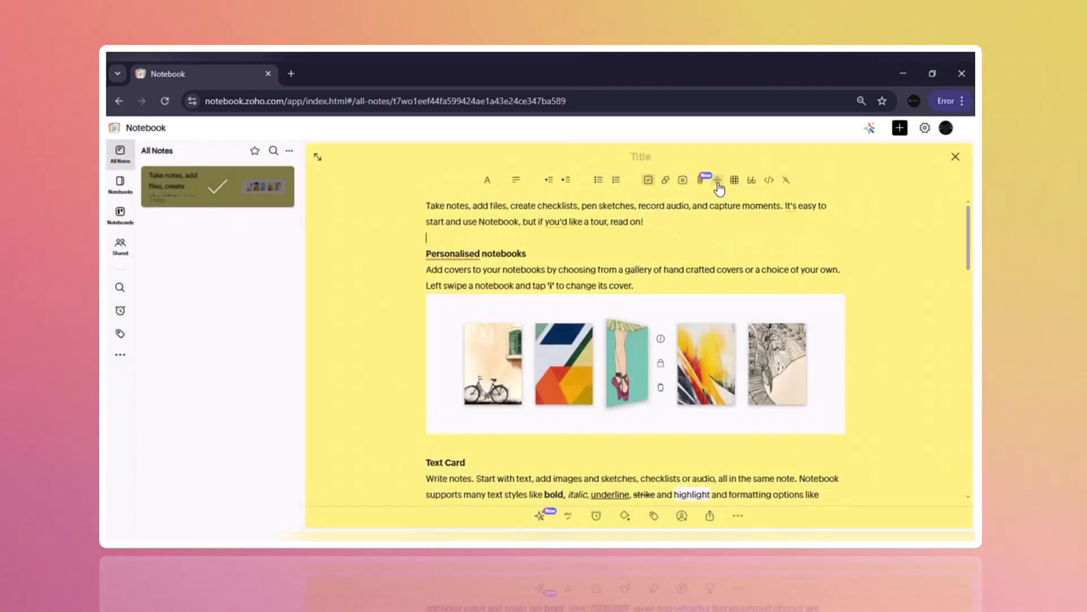
click(494, 181)
click(596, 516)
click(650, 477)
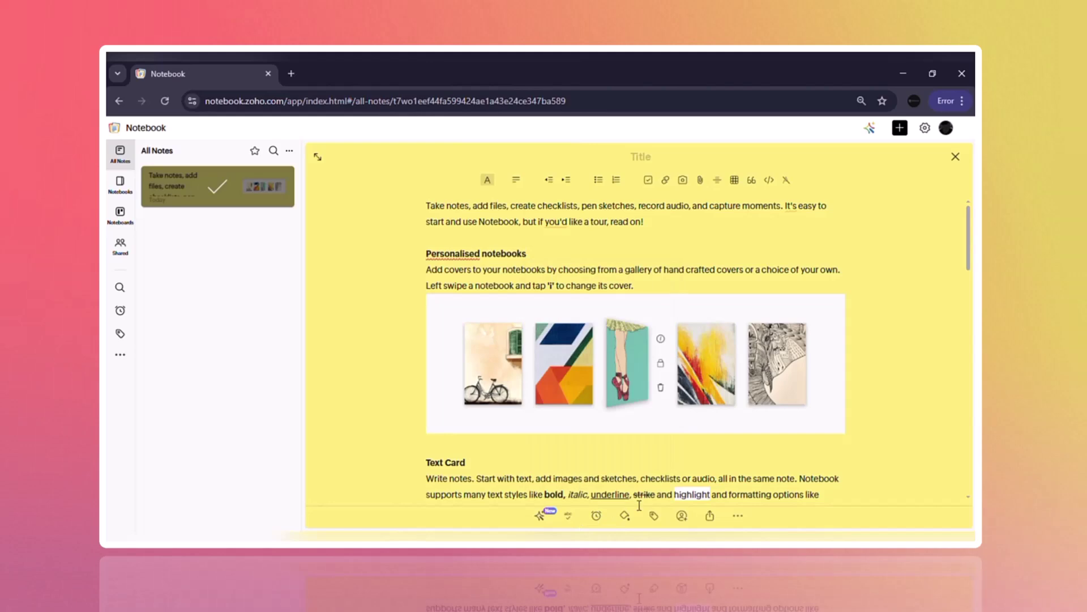